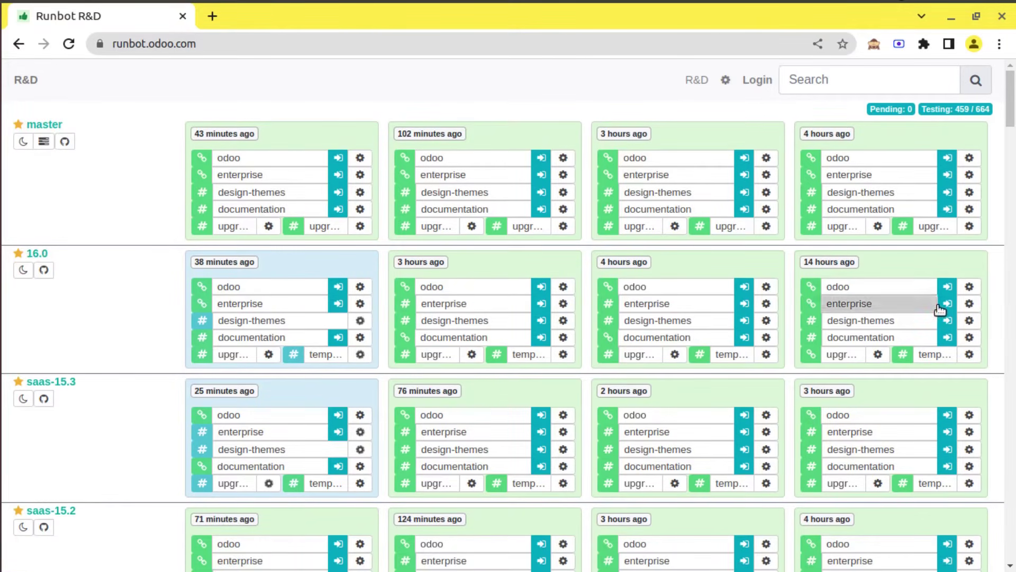
Find the latest 16.0 build in the Runbot list, connect to its database, and open Sign in
{"action": "scroll", "coordinate": [63, 345], "scroll_direction": "down", "scroll_amount": 1}
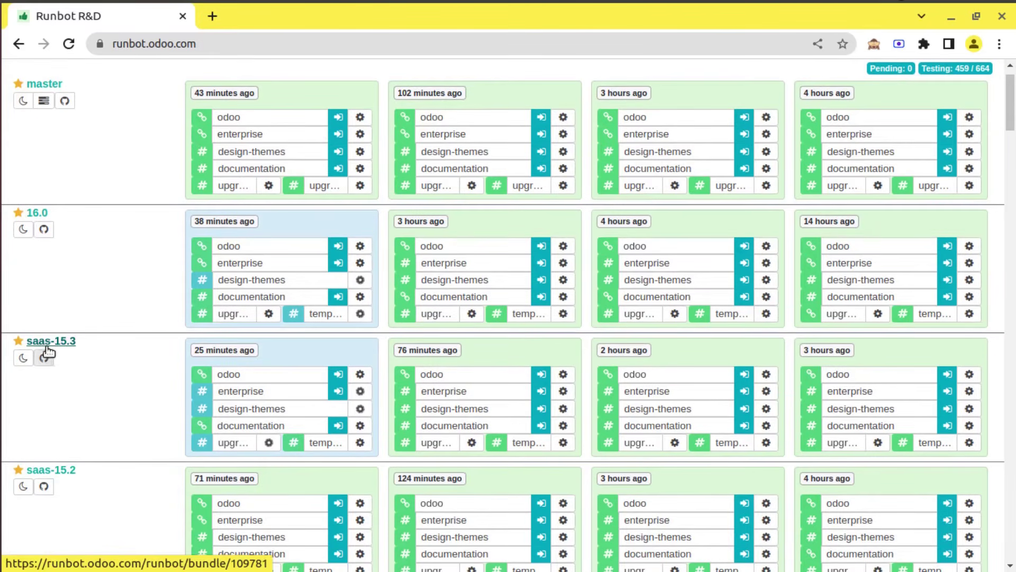
{"action": "scroll", "coordinate": [69, 370], "scroll_direction": "down", "scroll_amount": 2}
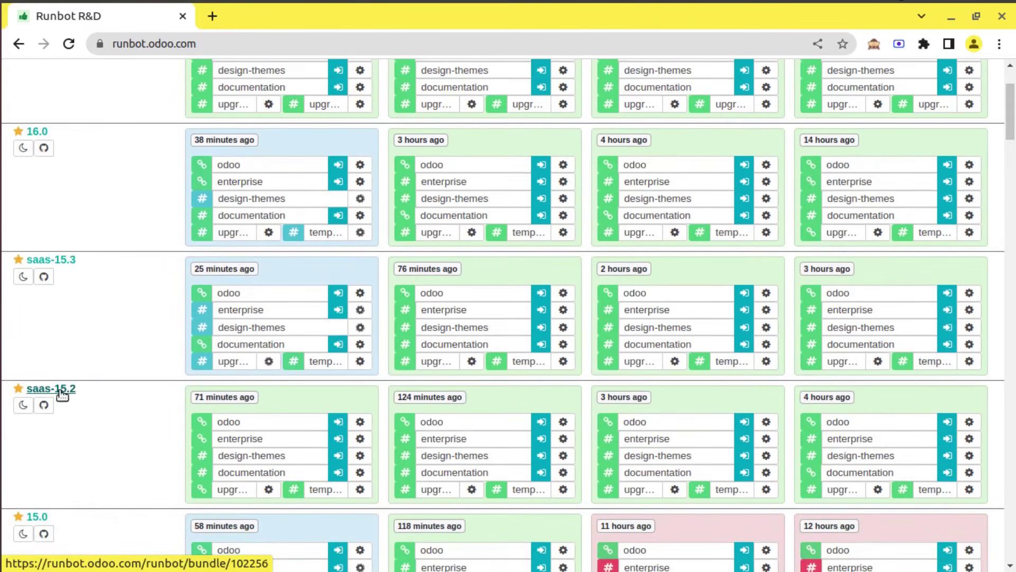
{"action": "scroll", "coordinate": [90, 374], "scroll_direction": "down", "scroll_amount": 2}
{"action": "scroll", "coordinate": [69, 329], "scroll_direction": "up", "scroll_amount": 1}
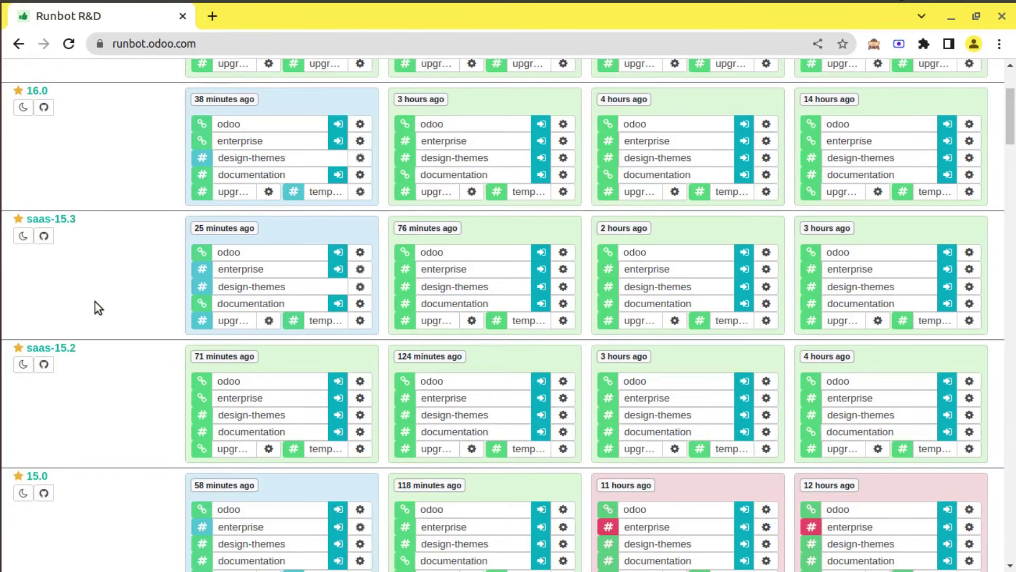
{"action": "scroll", "coordinate": [63, 380], "scroll_direction": "down", "scroll_amount": 3}
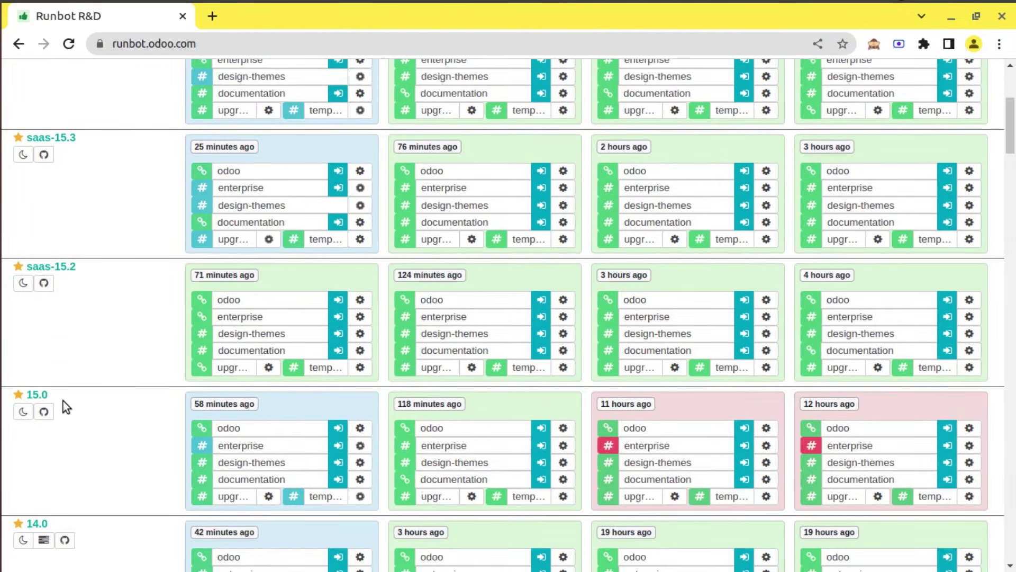
{"action": "scroll", "coordinate": [62, 402], "scroll_direction": "down", "scroll_amount": 4}
{"action": "scroll", "coordinate": [42, 412], "scroll_direction": "down", "scroll_amount": 2}
{"action": "scroll", "coordinate": [42, 411], "scroll_direction": "down", "scroll_amount": 5}
{"action": "scroll", "coordinate": [81, 364], "scroll_direction": "up", "scroll_amount": 10}
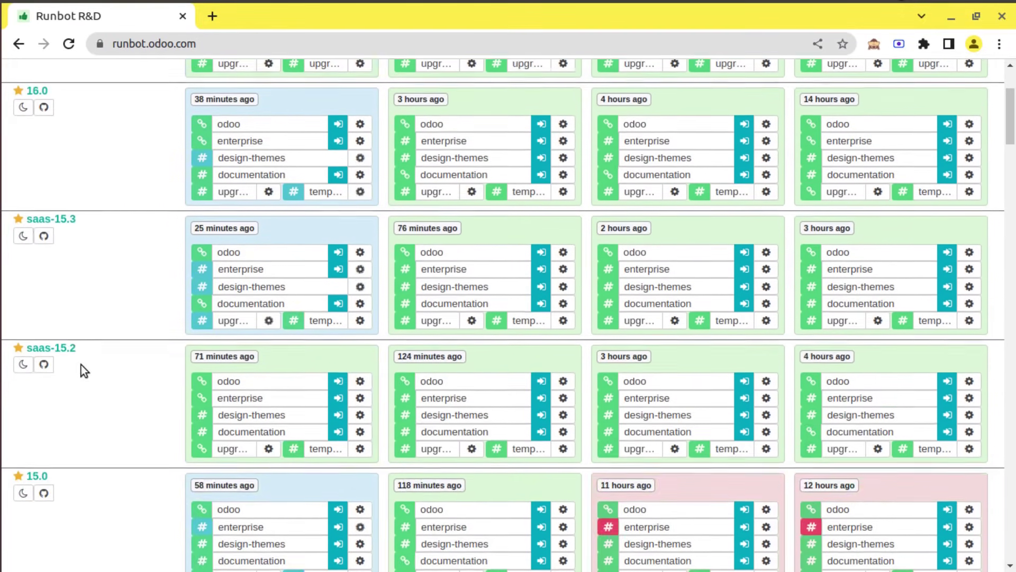
{"action": "scroll", "coordinate": [81, 364], "scroll_direction": "up", "scroll_amount": 3}
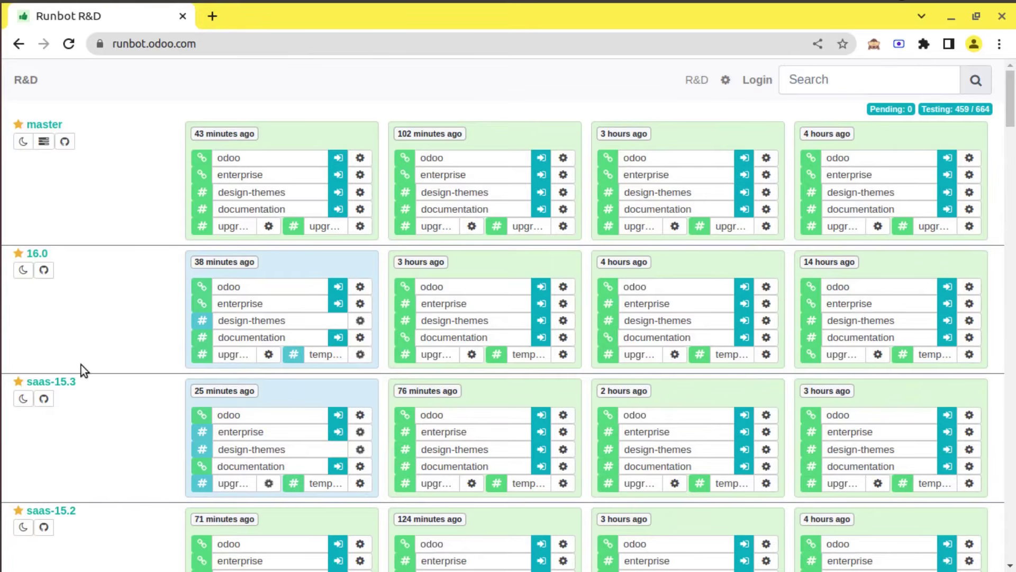
{"action": "left_click_drag", "start_coordinate": [1013, 108], "coordinate": [1014, 201]}
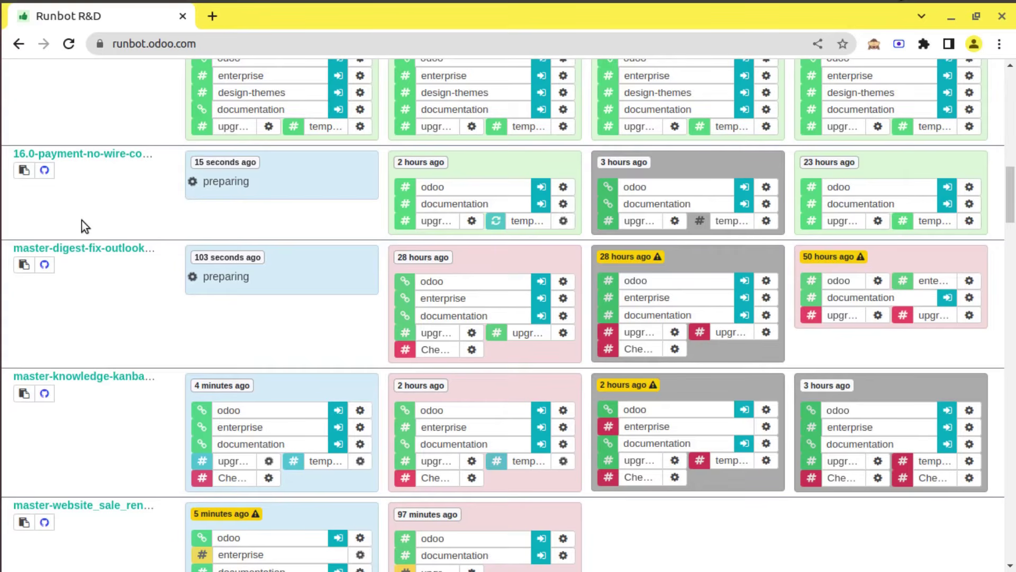
{"action": "left_click_drag", "start_coordinate": [1010, 195], "coordinate": [1014, 59]}
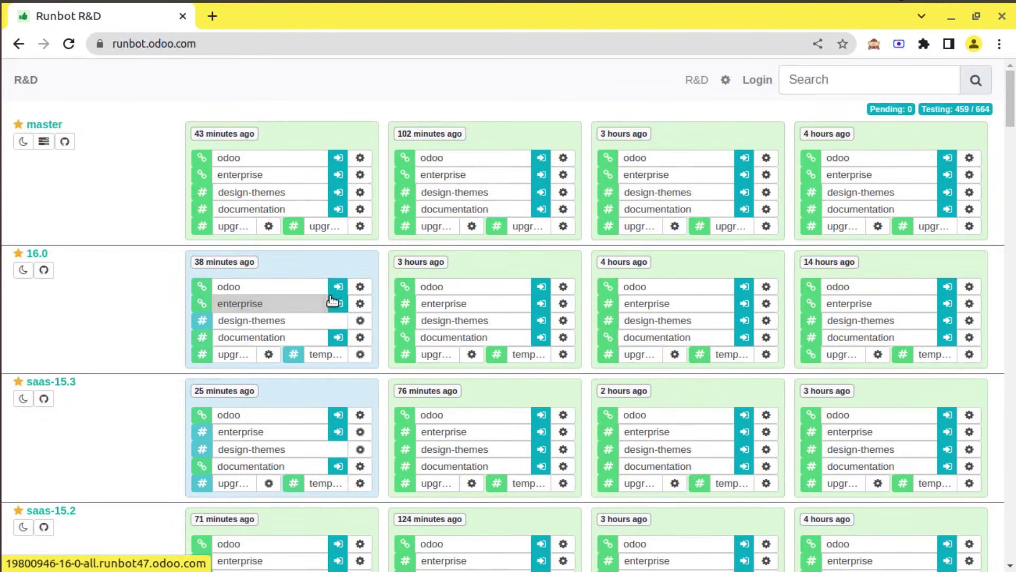
{"action": "left_click", "coordinate": [333, 291]}
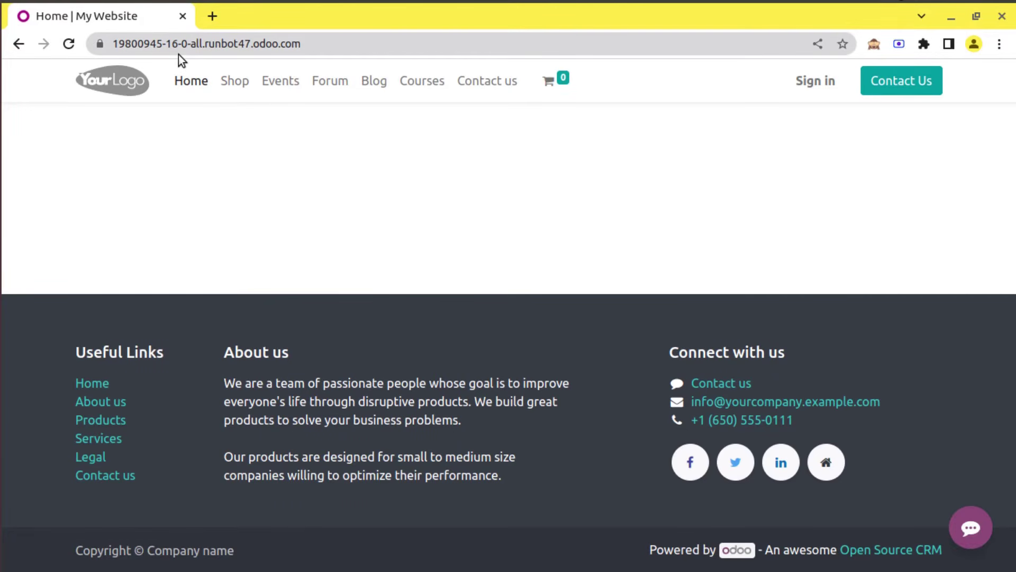
{"action": "left_click", "coordinate": [815, 82]}
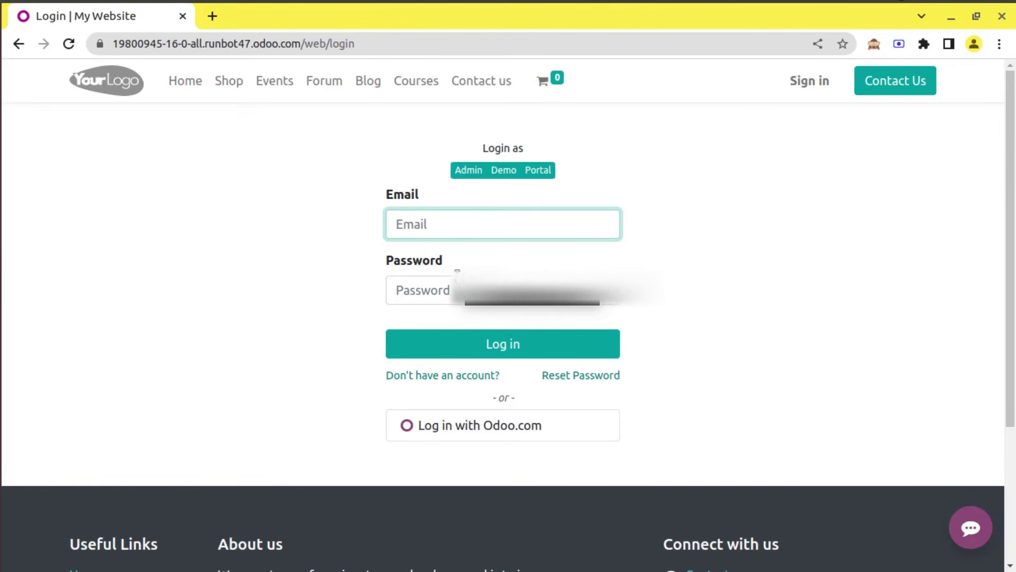
Log in with email 'admin' and the account password
{"action": "type", "text": "ad"}
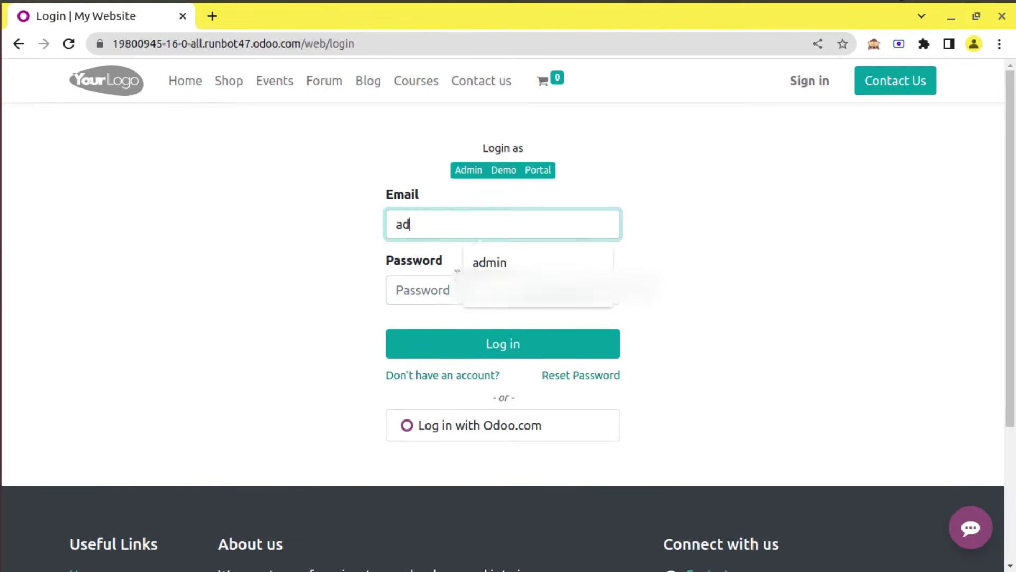
{"action": "type", "text": "min"}
{"action": "left_click", "coordinate": [457, 275]}
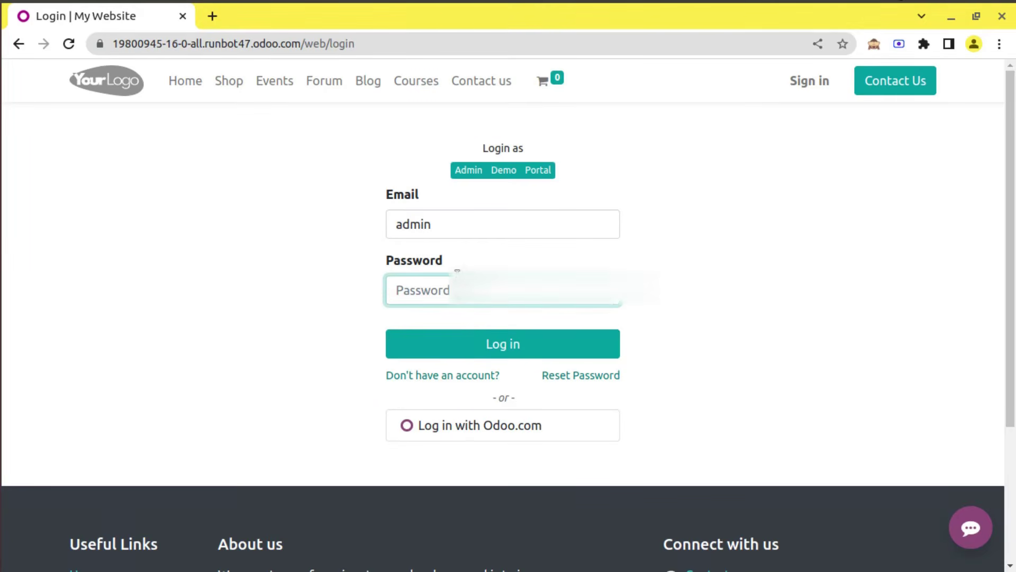
{"action": "type", "text": "admin"}
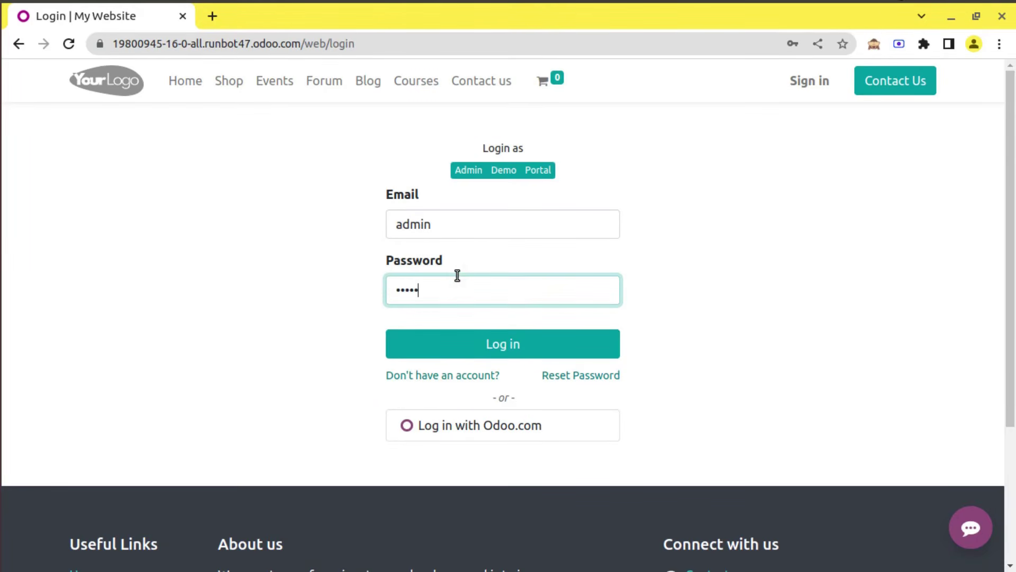
{"action": "left_click", "coordinate": [440, 339]}
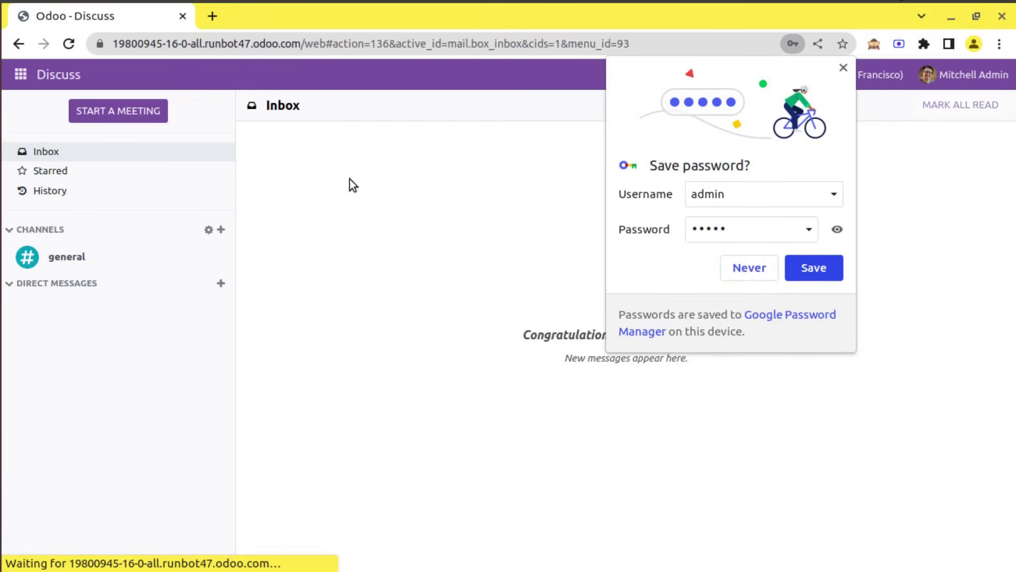
Decline saving the password, check Settings' About shows 16.0beta Community Edition, and go back
{"action": "left_click", "coordinate": [748, 267]}
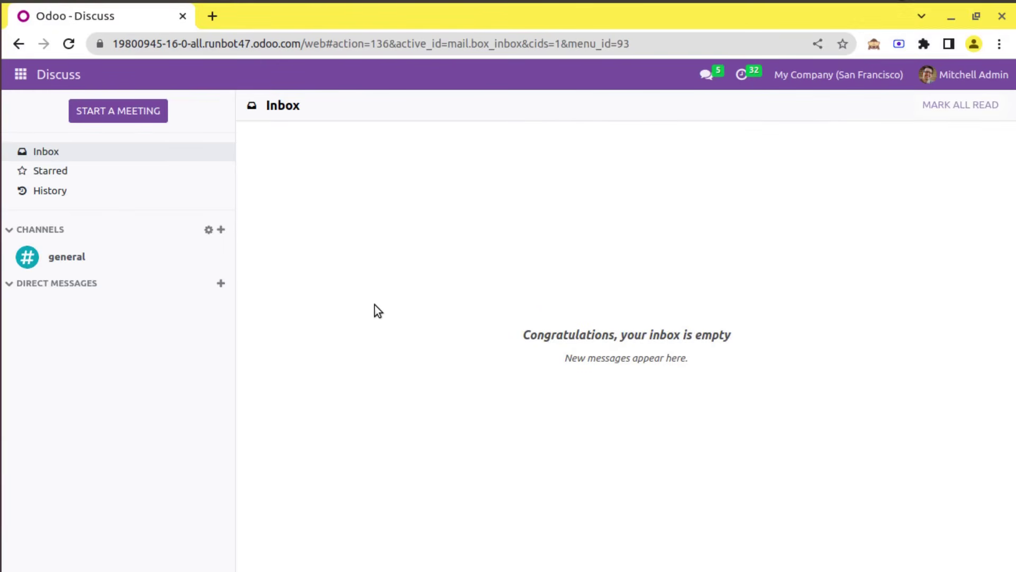
{"action": "left_click", "coordinate": [21, 74]}
{"action": "scroll", "coordinate": [63, 185], "scroll_direction": "down", "scroll_amount": 2}
{"action": "scroll", "coordinate": [71, 424], "scroll_direction": "down", "scroll_amount": 5}
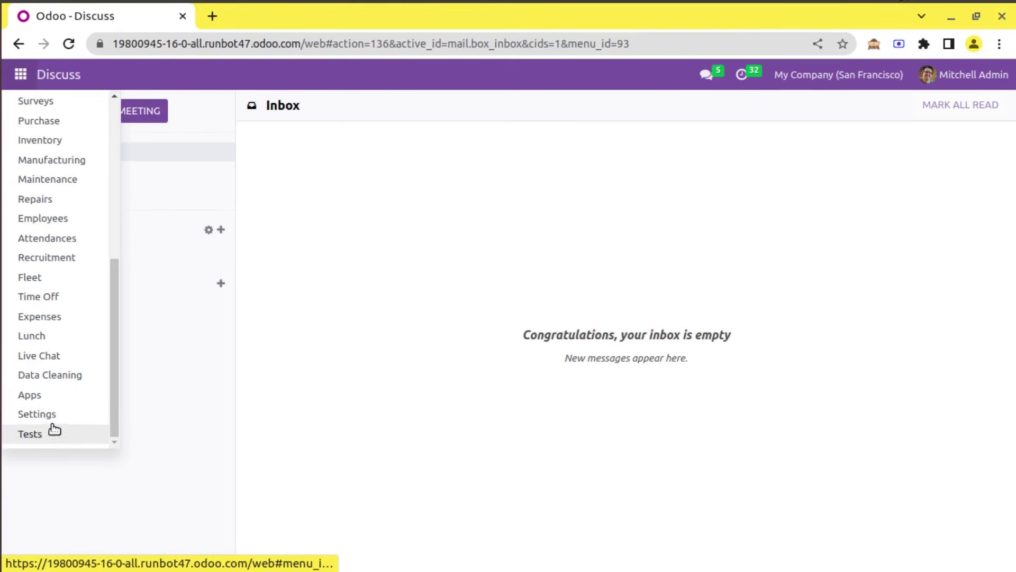
{"action": "left_click", "coordinate": [53, 427]}
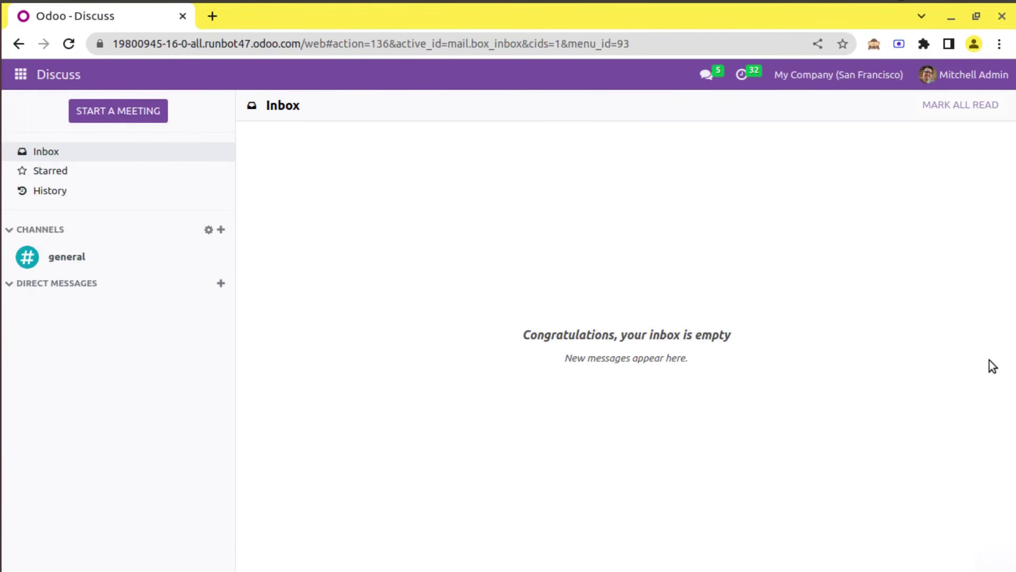
{"action": "left_click_drag", "start_coordinate": [1012, 272], "coordinate": [1011, 495]}
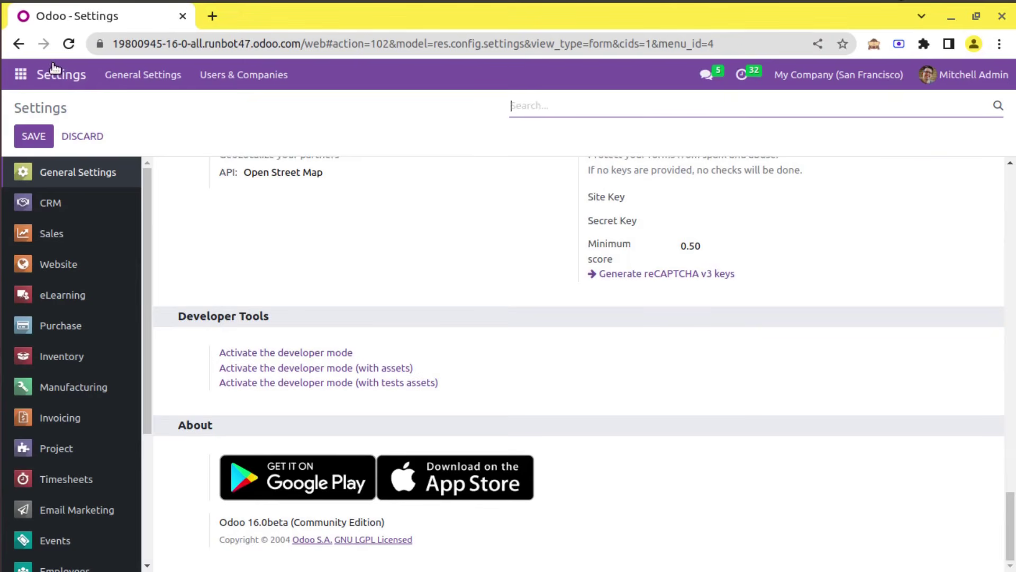
{"action": "left_click", "coordinate": [19, 45]}
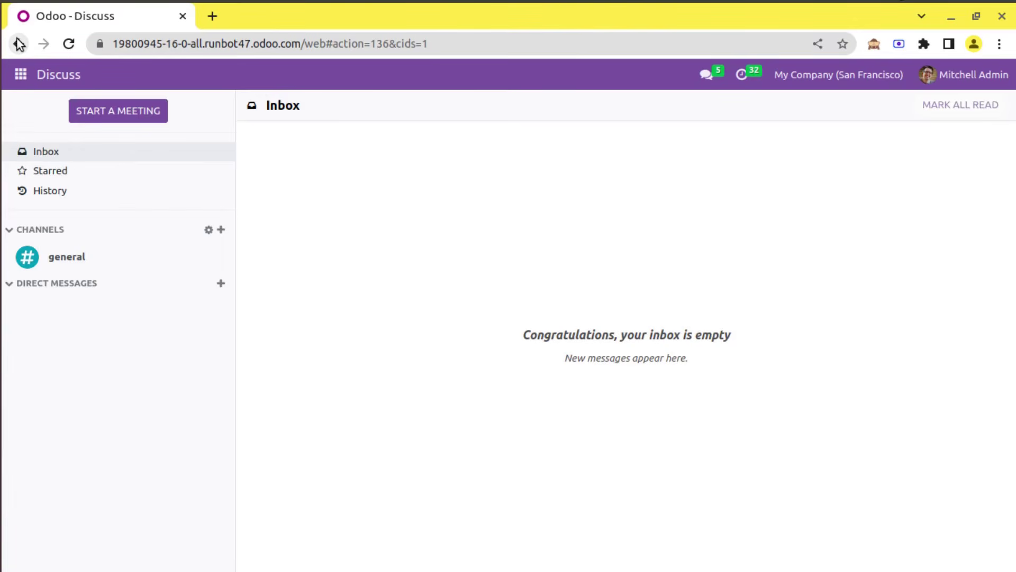
Cut the address bar URL down to runbot.odoo.com and load it
{"action": "double_click", "coordinate": [208, 45]}
{"action": "left_click", "coordinate": [207, 45]}
{"action": "double_click", "coordinate": [206, 45]}
{"action": "left_click_drag", "start_coordinate": [242, 44], "coordinate": [134, 29]}
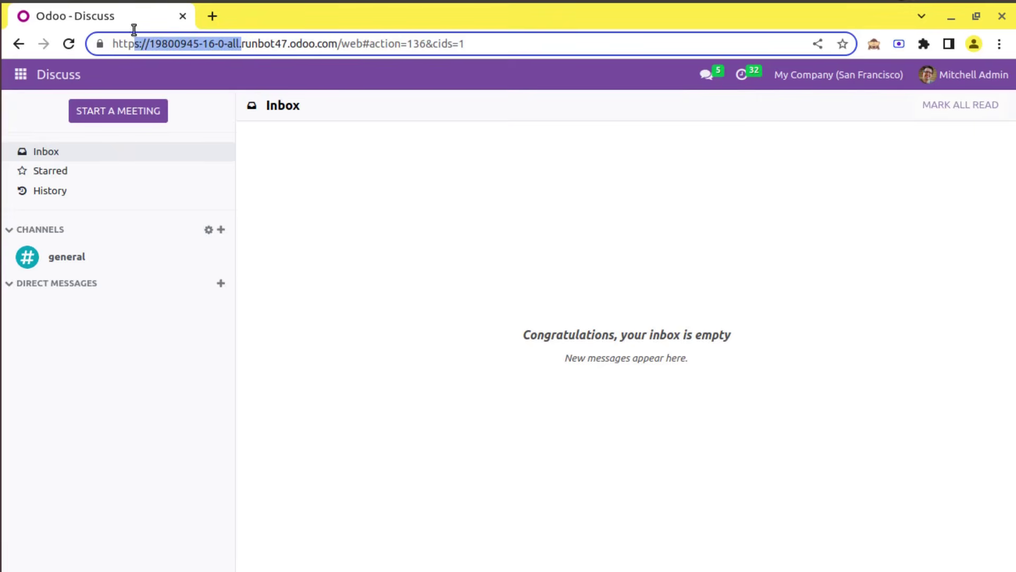
{"action": "key", "text": "BackSpace"}
{"action": "key", "text": "BackSpace"}
{"action": "key", "text": "BackSpace"}
{"action": "key", "text": "BackSpace"}
{"action": "key", "text": "BackSpace"}
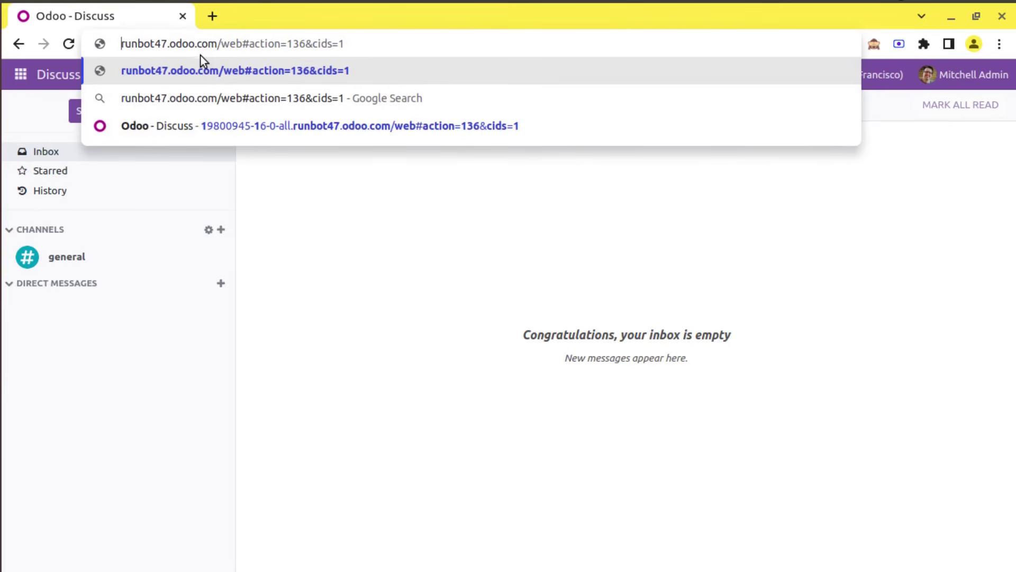
{"action": "left_click_drag", "start_coordinate": [217, 43], "coordinate": [456, 79]}
{"action": "key", "text": "BackSpace"}
{"action": "left_click", "coordinate": [168, 44]}
{"action": "key", "text": "BackSpace"}
{"action": "key", "text": "BackSpace"}
{"action": "key", "text": "Return"}
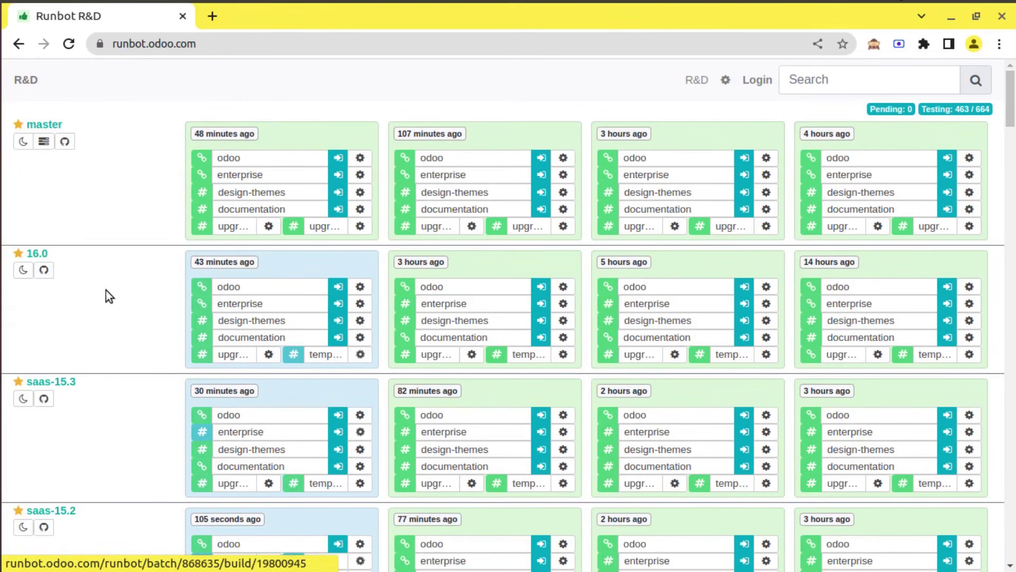
Connect to the 16.0 enterprise build, go to Sign in, and quick-login as Admin
{"action": "left_click", "coordinate": [337, 304]}
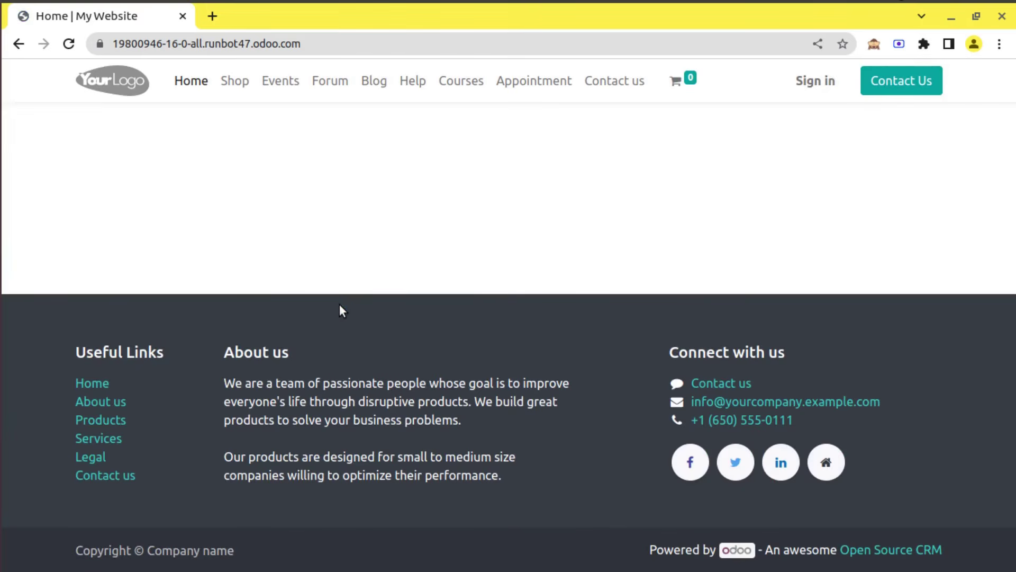
{"action": "left_click", "coordinate": [832, 81]}
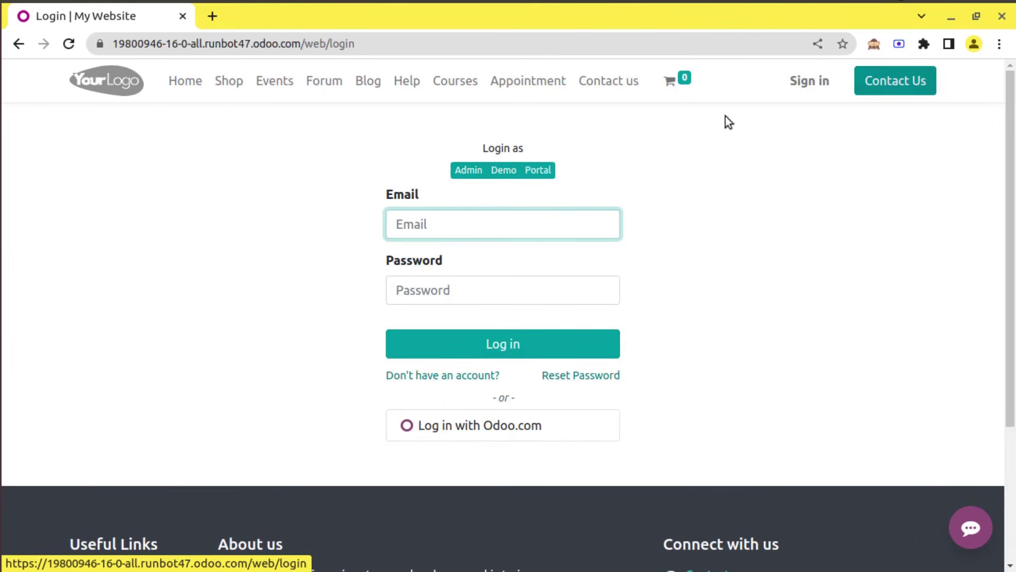
{"action": "left_click", "coordinate": [457, 172]}
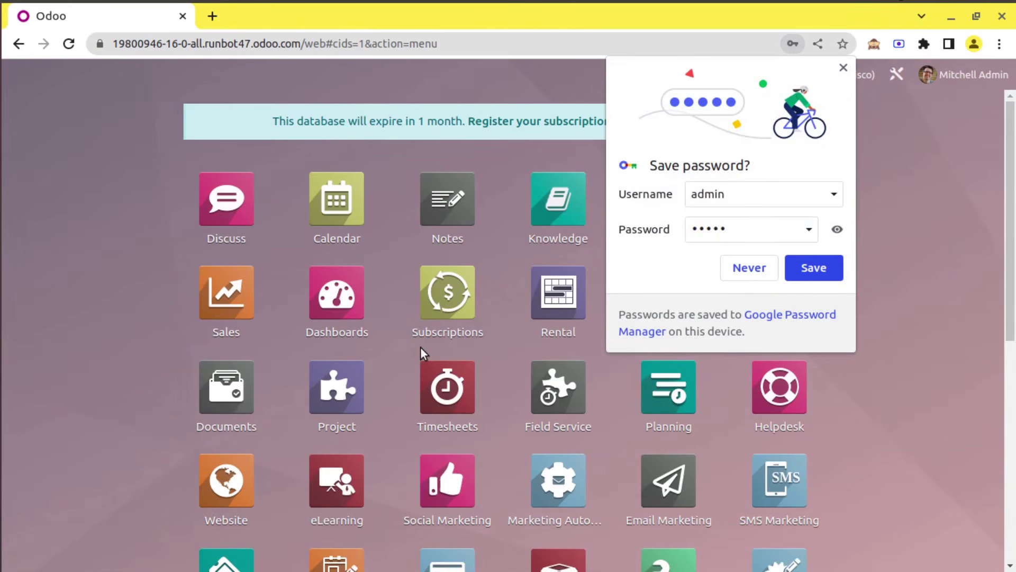
Decline Chrome's password save and scroll the enterprise app grid from Discuss down to Tests
{"action": "left_click", "coordinate": [762, 269]}
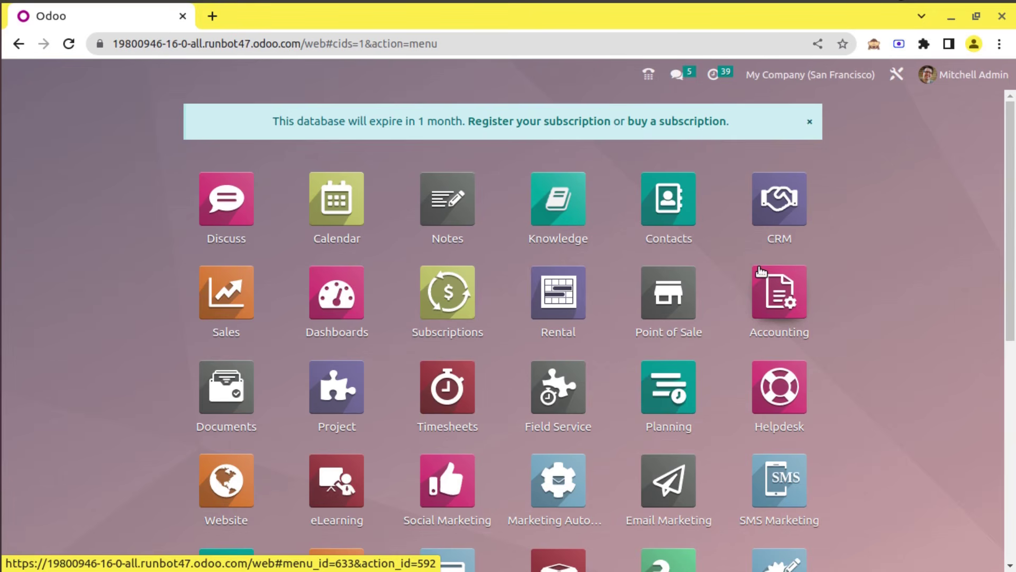
{"action": "scroll", "coordinate": [1014, 500], "scroll_direction": "down", "scroll_amount": 8}
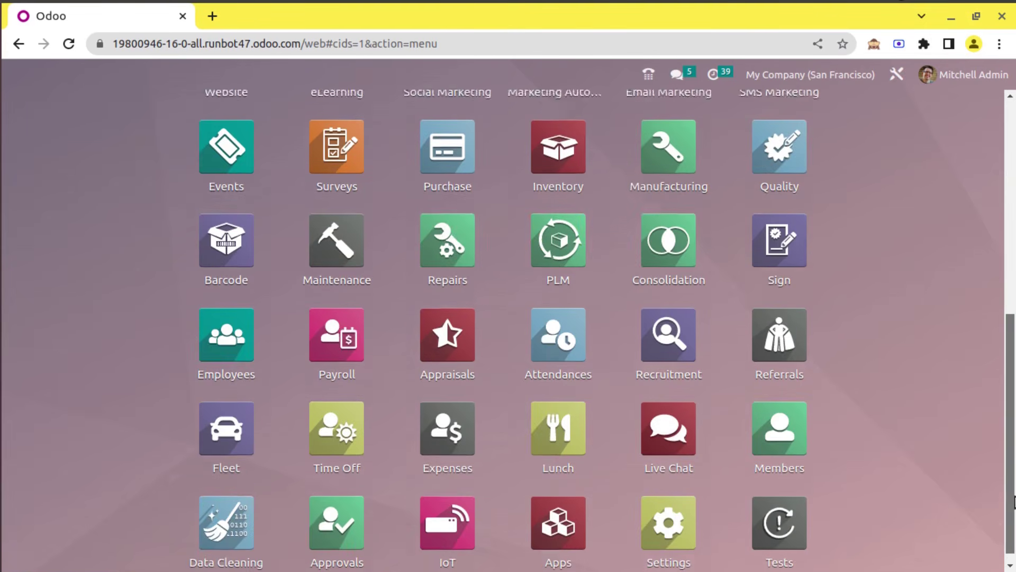
{"action": "left_click_drag", "start_coordinate": [1014, 501], "coordinate": [1011, 158]}
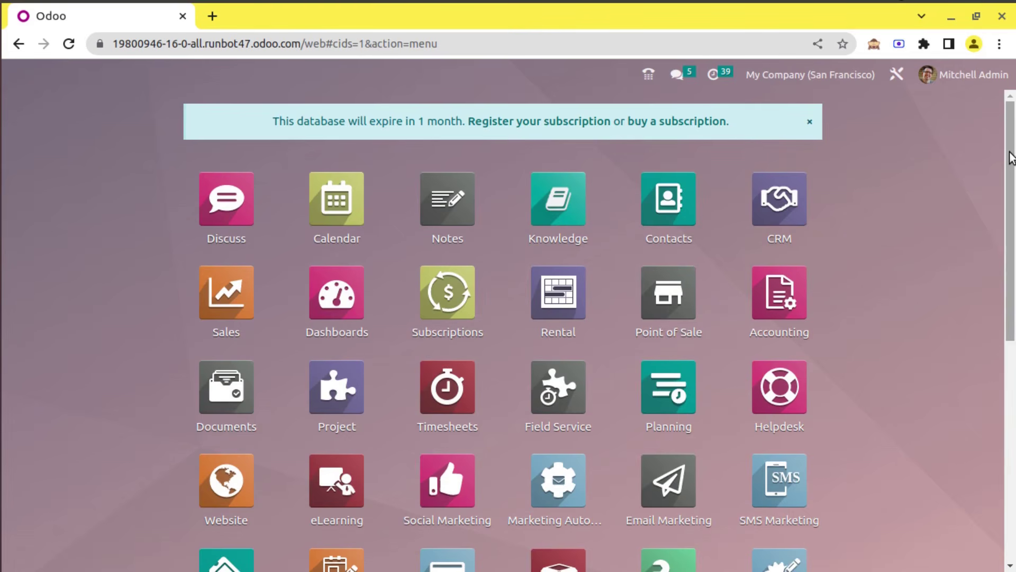
{"action": "mouse_move", "coordinate": [1011, 158]}
{"action": "left_mouse_down"}
{"action": "mouse_move", "coordinate": [1012, 381]}
{"action": "mouse_move", "coordinate": [1012, 162]}
{"action": "left_mouse_up"}
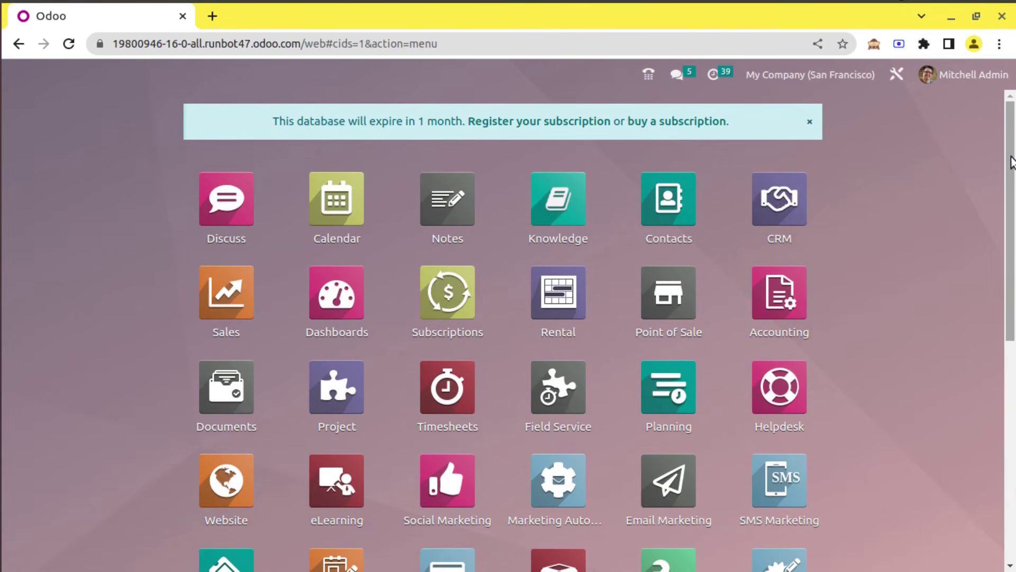